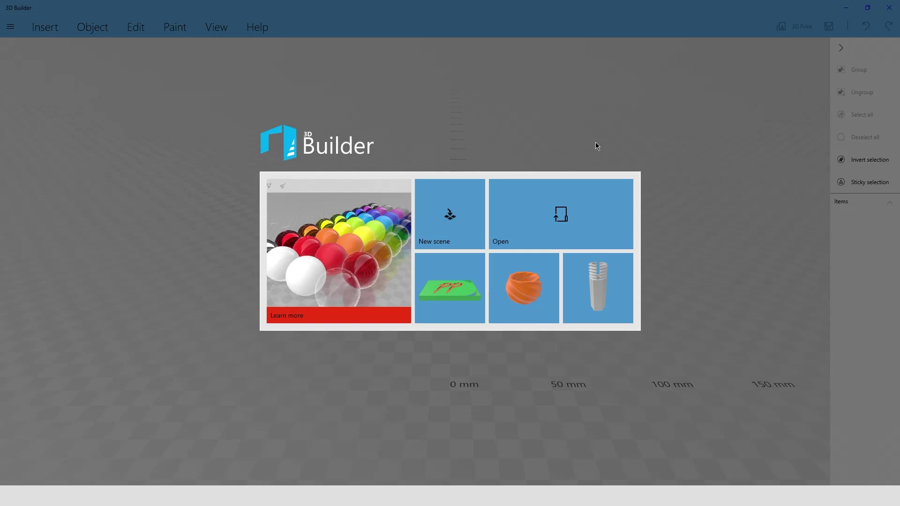
Step: In a new scene, insert a cube and move it to about X -0.3 mm, Y 25.9 mm
{"action": "left_click", "coordinate": [445, 207]}
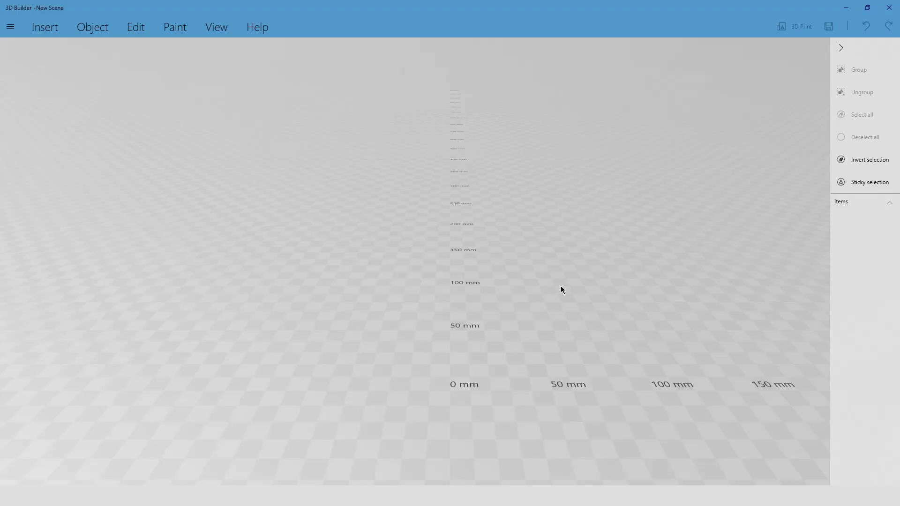
{"action": "left_click", "coordinate": [58, 32]}
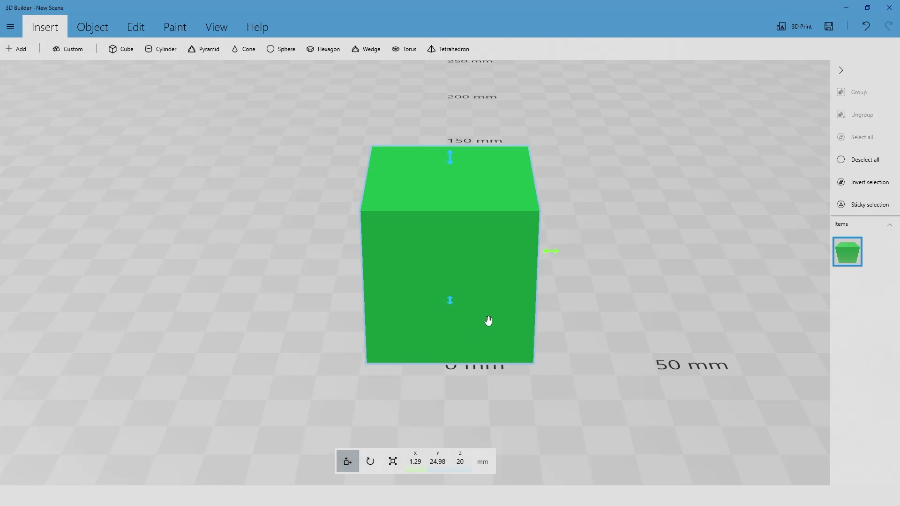
{"action": "mouse_move", "coordinate": [488, 320]}
{"action": "left_mouse_down"}
{"action": "mouse_move", "coordinate": [601, 313]}
{"action": "mouse_move", "coordinate": [485, 303]}
{"action": "mouse_move", "coordinate": [478, 358]}
{"action": "mouse_move", "coordinate": [603, 305]}
{"action": "mouse_move", "coordinate": [460, 297]}
{"action": "mouse_move", "coordinate": [441, 358]}
{"action": "mouse_move", "coordinate": [482, 318]}
{"action": "left_mouse_up"}
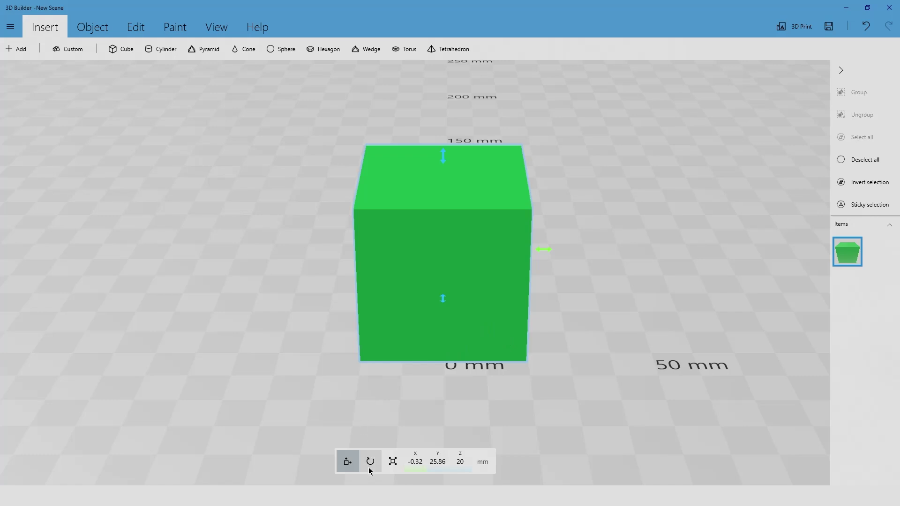
Step: Try rotating the cube freehand with its upper rotation handle and undo the rotation
{"action": "left_click", "coordinate": [370, 464]}
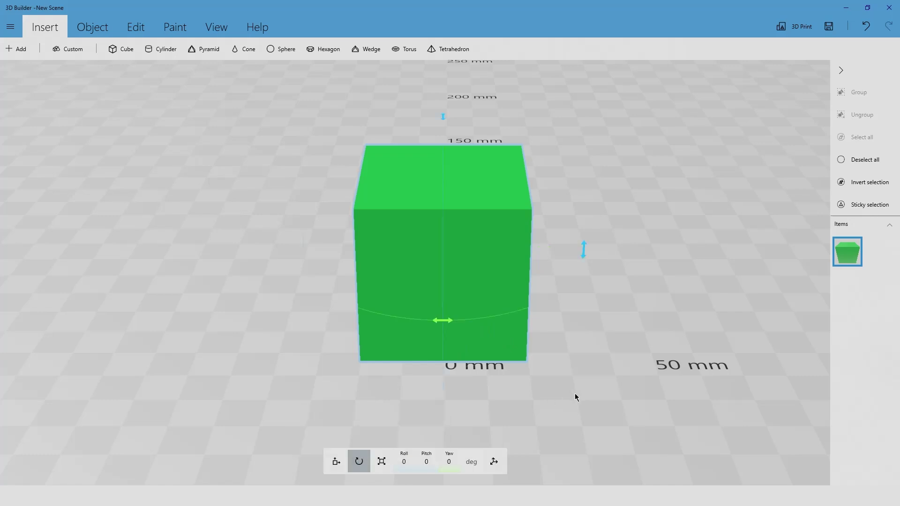
{"action": "left_click_drag", "start_coordinate": [576, 396], "coordinate": [310, 389]}
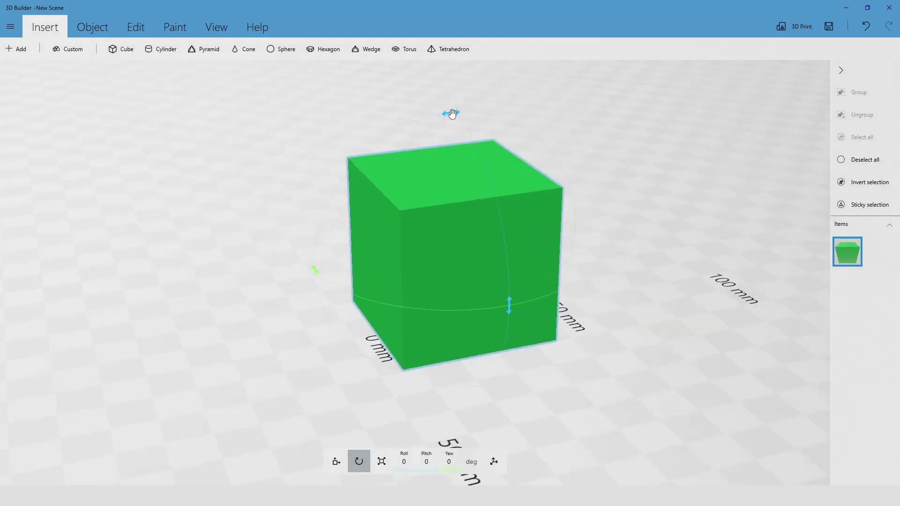
{"action": "left_click_drag", "start_coordinate": [451, 113], "coordinate": [482, 139]}
{"action": "key", "text": "ctrl+z"}
Step: Scale the cube up uniformly from a corner of its bounding box to about 54 mm per side
{"action": "left_click", "coordinate": [382, 462]}
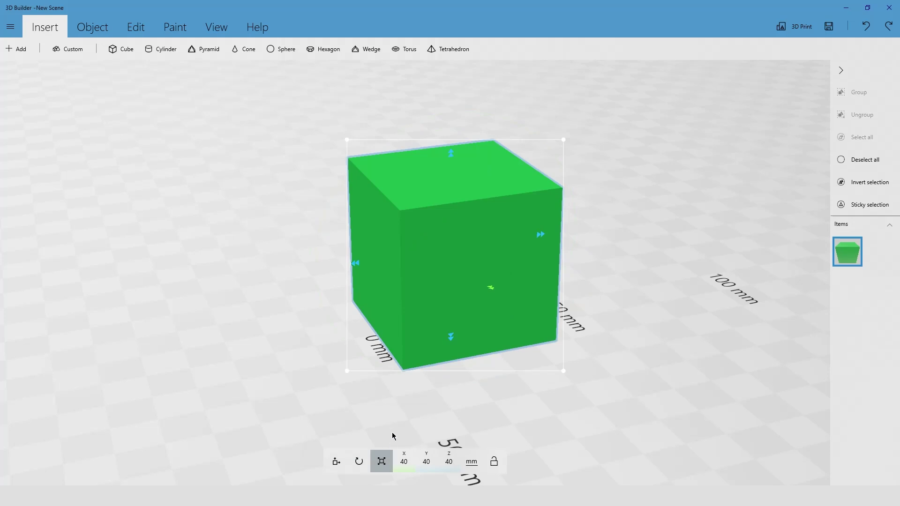
{"action": "left_click_drag", "start_coordinate": [389, 409], "coordinate": [642, 407]}
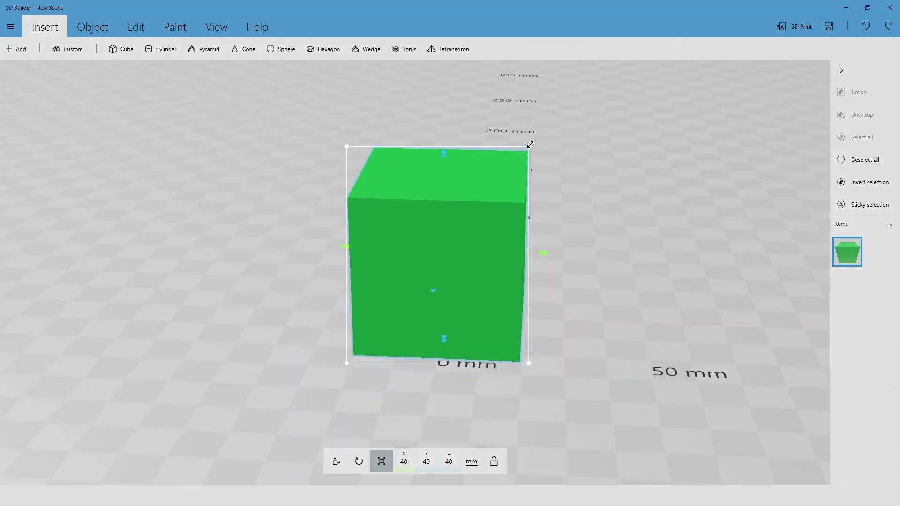
{"action": "left_click_drag", "start_coordinate": [529, 144], "coordinate": [548, 115]}
{"action": "left_click_drag", "start_coordinate": [615, 169], "coordinate": [596, 175]}
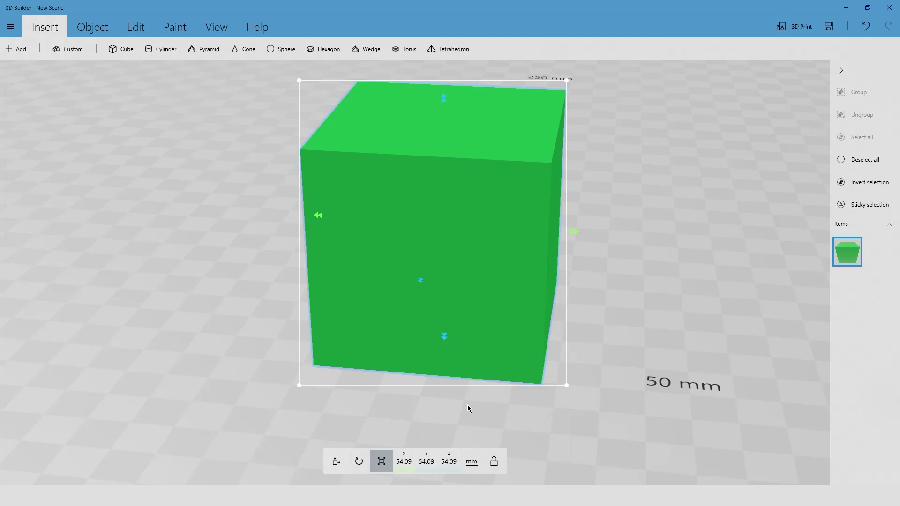
Step: Set the cube's X size to 50 mm with the aspect ratio unlocked
{"action": "left_click", "coordinate": [404, 462]}
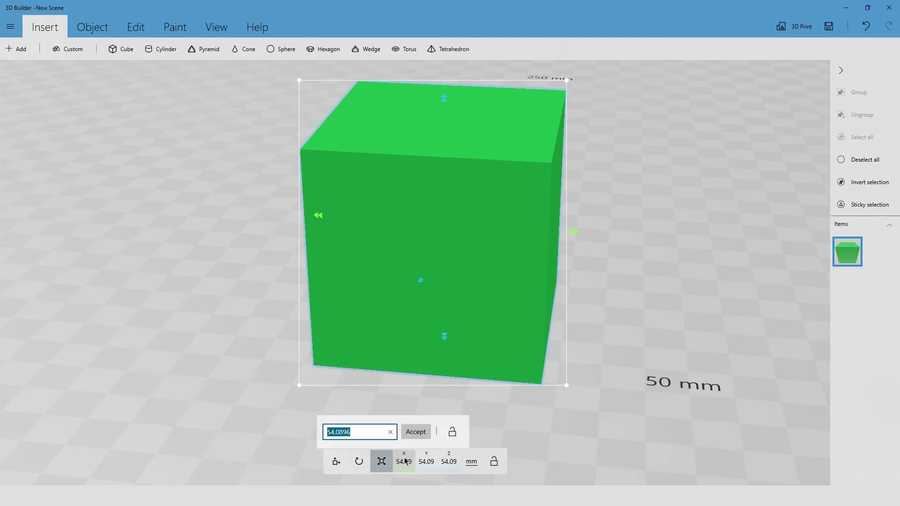
{"action": "left_click", "coordinate": [361, 432]}
{"action": "double_click", "coordinate": [361, 432]}
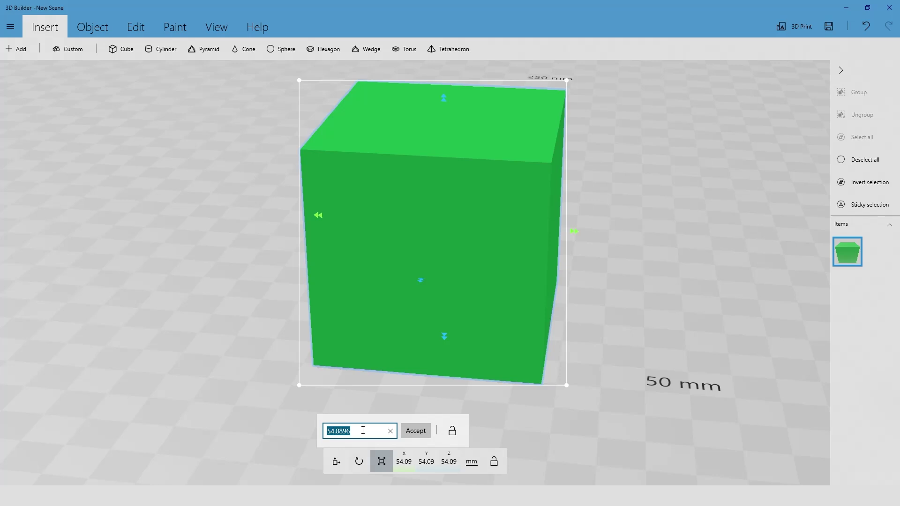
{"action": "type", "text": "50"}
{"action": "left_click", "coordinate": [417, 431]}
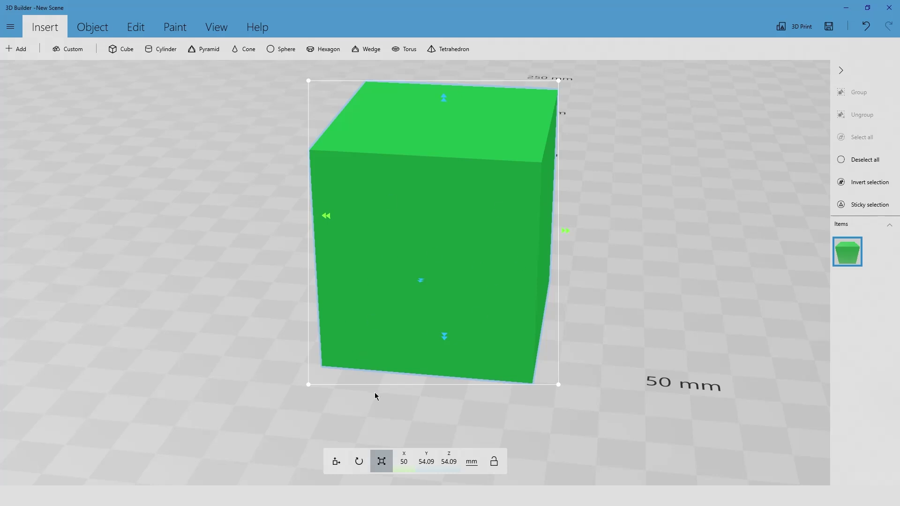
Step: With the aspect ratio locked, set the cube's Y size to 60 mm and switch the size unit to percent
{"action": "left_click", "coordinate": [494, 464]}
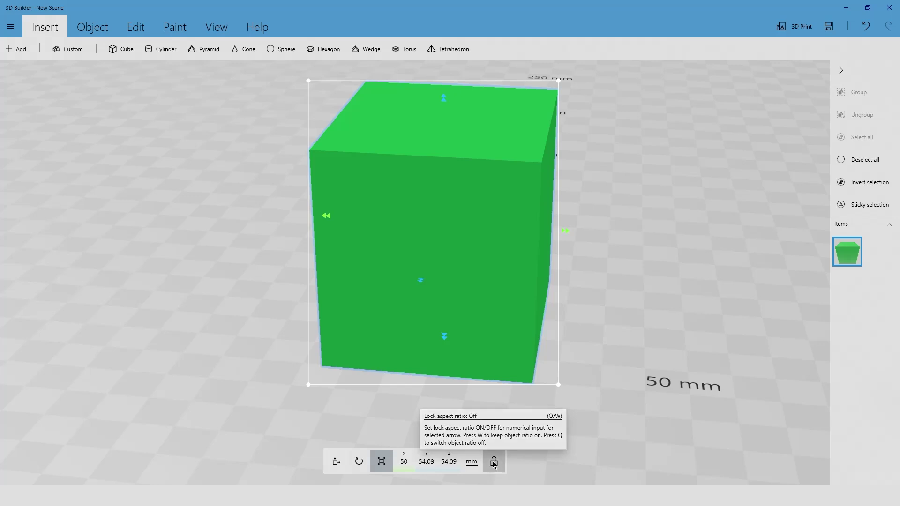
{"action": "left_click", "coordinate": [425, 462]}
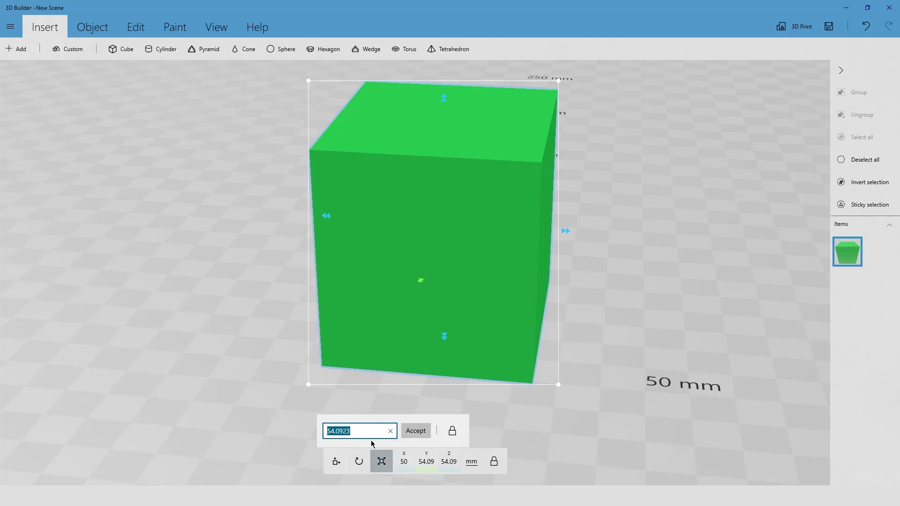
{"action": "type", "text": "60"}
{"action": "left_click", "coordinate": [412, 431]}
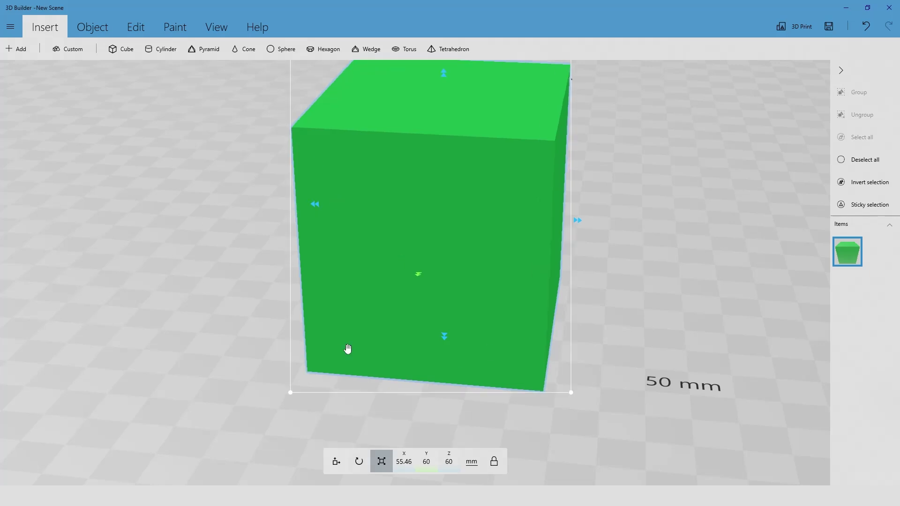
{"action": "scroll", "coordinate": [578, 292], "scroll_direction": "down", "scroll_amount": 3}
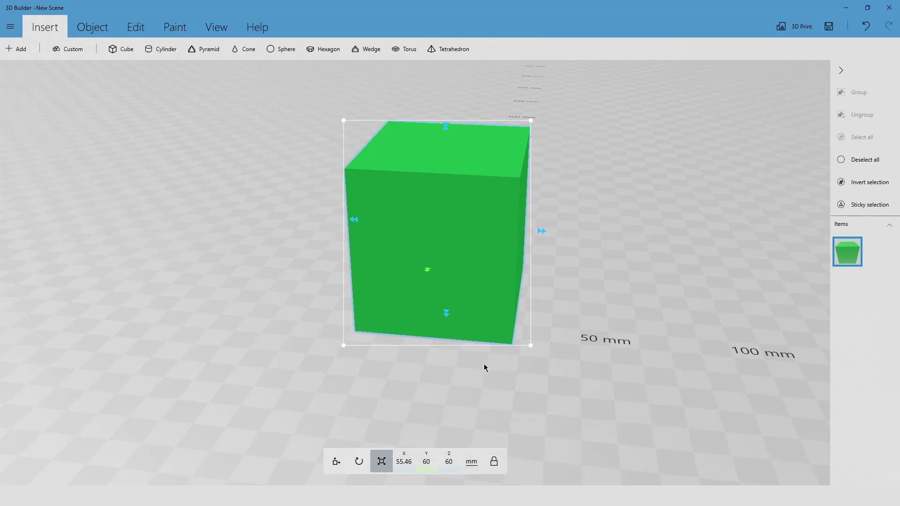
{"action": "left_click", "coordinate": [471, 462]}
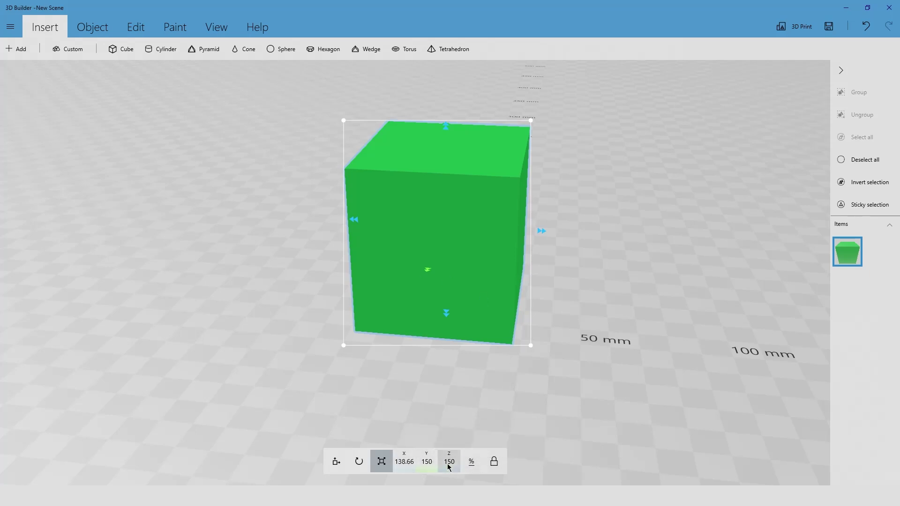
Step: Delete all the basic shapes lined up in the scene
{"action": "scroll", "coordinate": [578, 324], "scroll_direction": "down", "scroll_amount": 1}
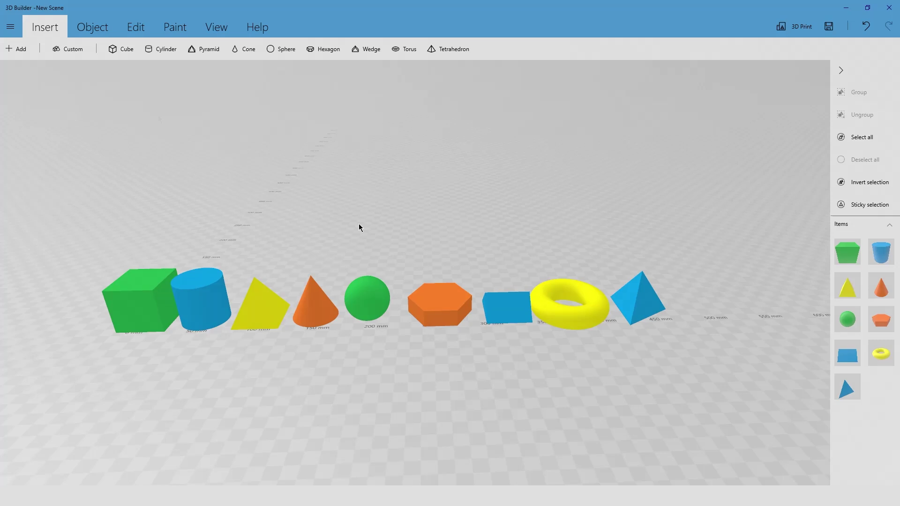
{"action": "key", "text": "ctrl+a"}
{"action": "key", "text": "Delete"}
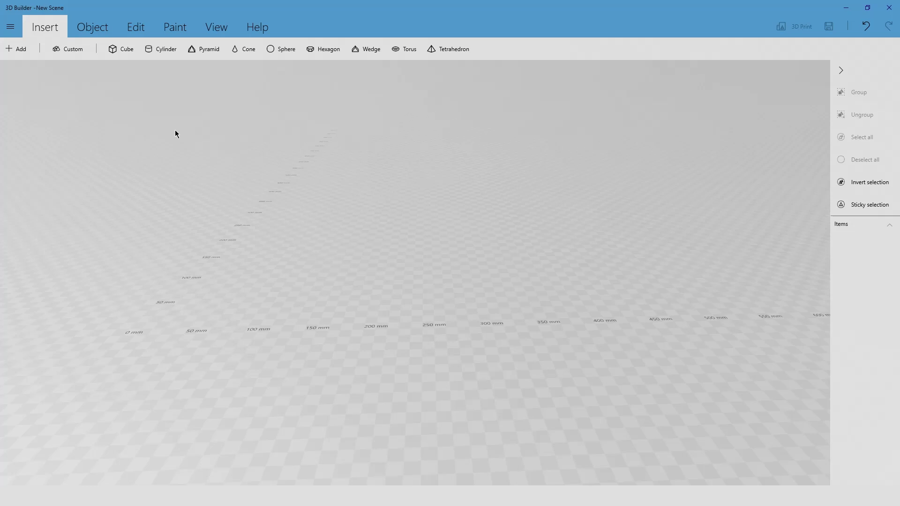
Step: Browse the Trophy kit category of the 3D library and load the Trophy cup model
{"action": "left_click", "coordinate": [18, 49]}
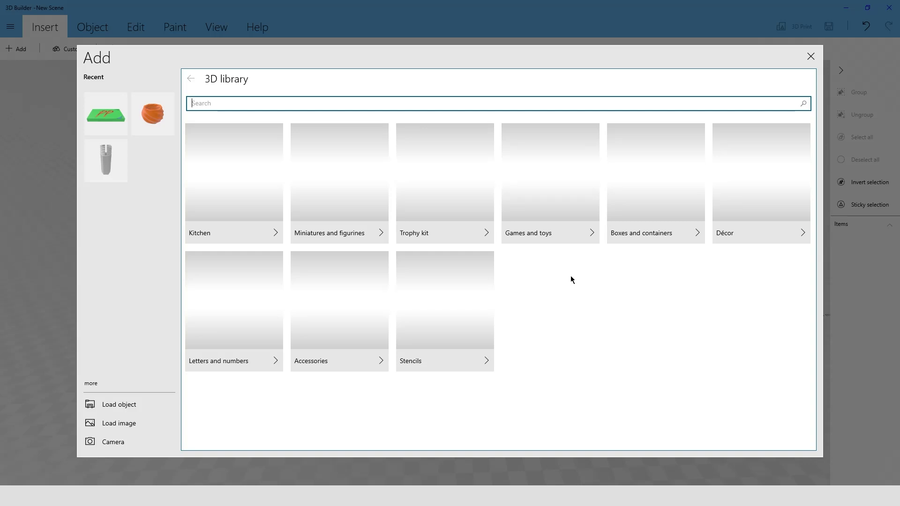
{"action": "left_click", "coordinate": [450, 219]}
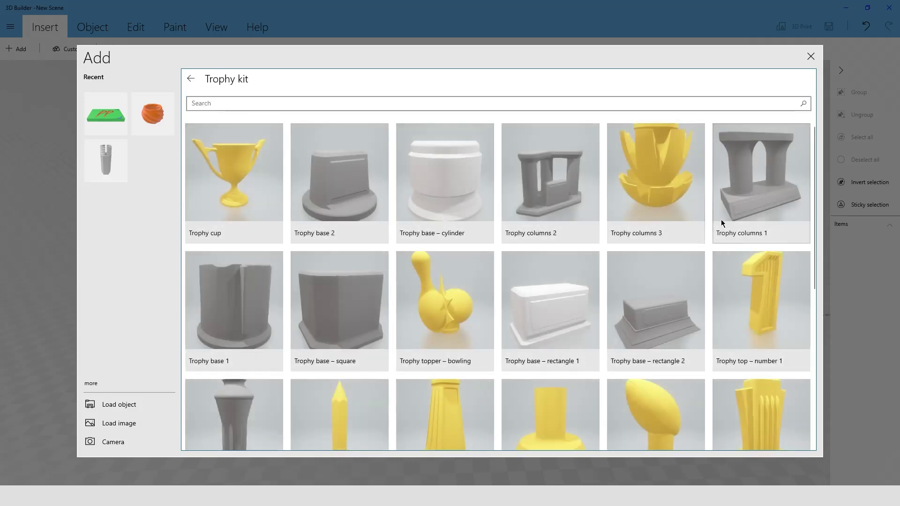
{"action": "scroll", "coordinate": [676, 248], "scroll_direction": "down", "scroll_amount": 5}
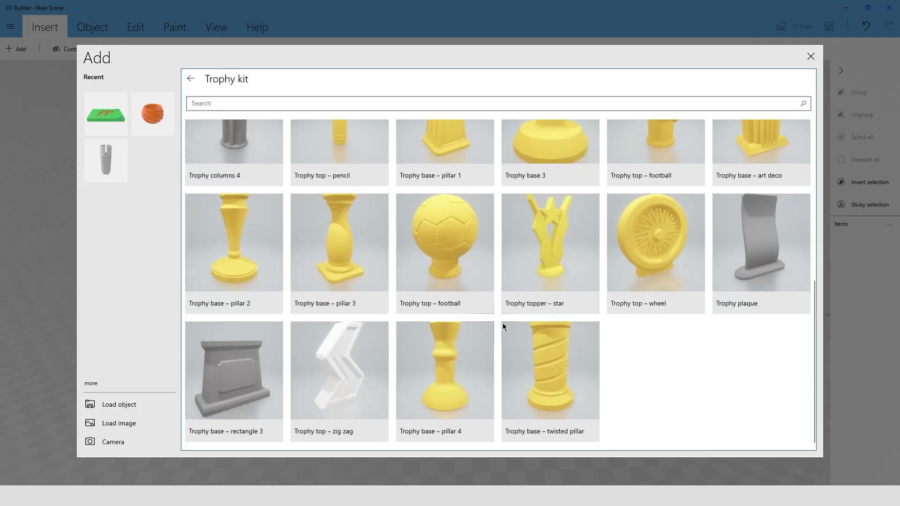
{"action": "scroll", "coordinate": [658, 379], "scroll_direction": "up", "scroll_amount": 5}
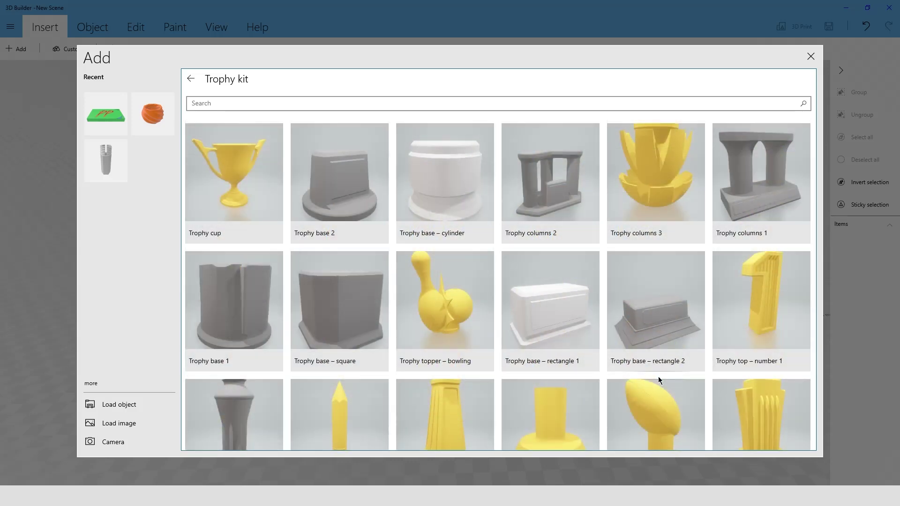
{"action": "left_click", "coordinate": [241, 176]}
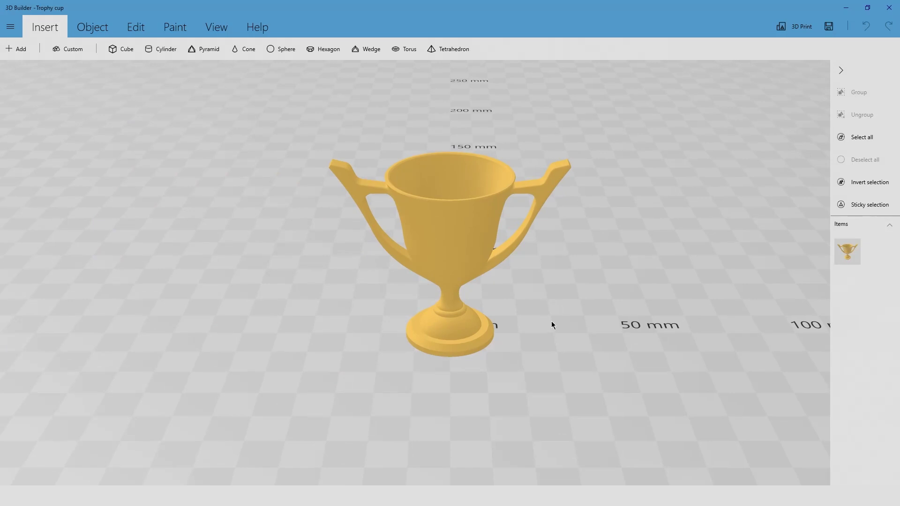
Step: Switch the trophy cup's size unit to millimetres and delete the cup from the scene
{"action": "left_click", "coordinate": [444, 300]}
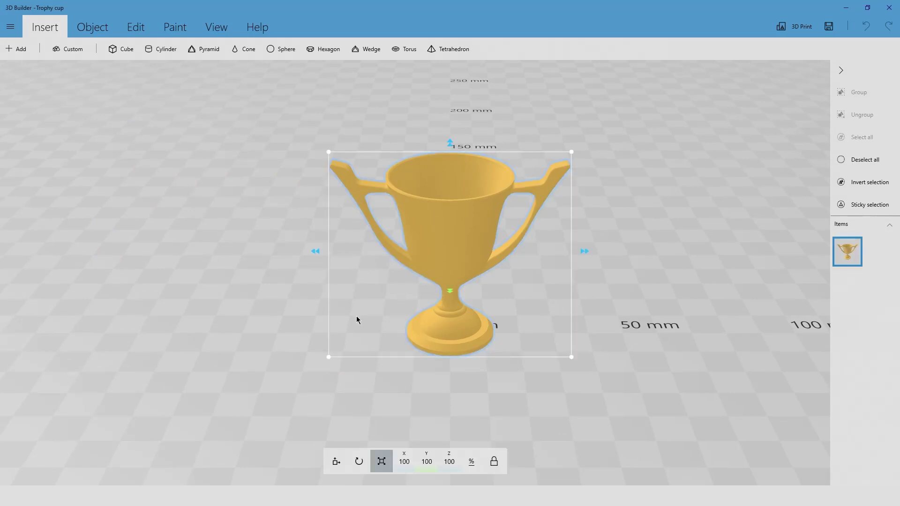
{"action": "left_click", "coordinate": [472, 462]}
{"action": "key", "text": "Delete"}
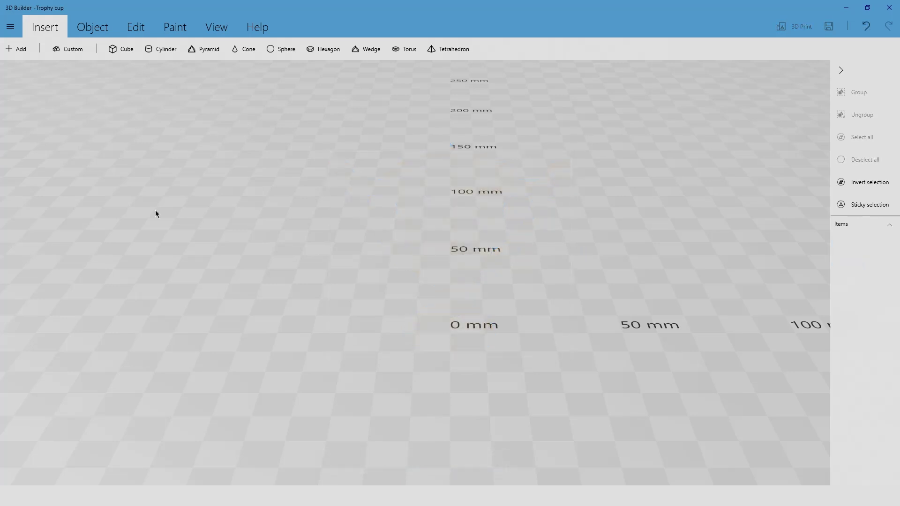
Step: Start a custom shape and toggle its wireframe off and back on
{"action": "left_click", "coordinate": [74, 50]}
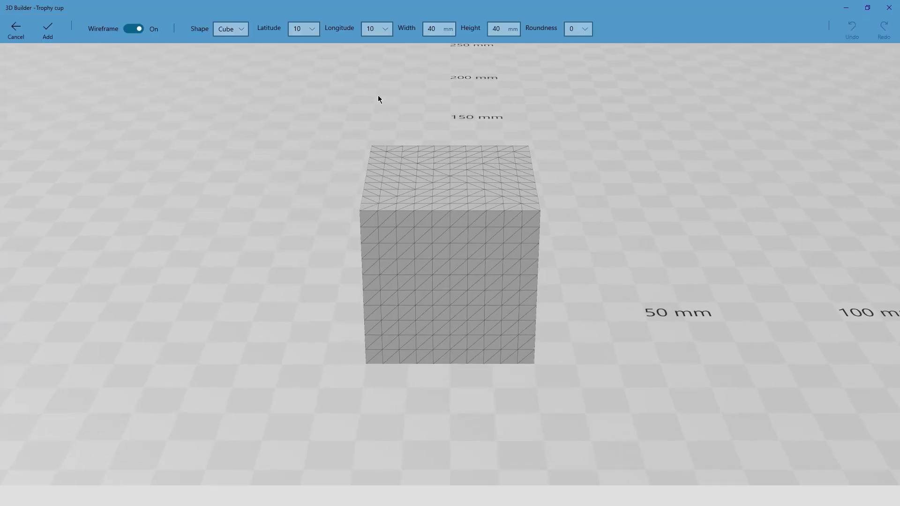
{"action": "left_click", "coordinate": [137, 30]}
{"action": "left_click", "coordinate": [138, 30]}
Step: Try Cone and Sphere as the custom shape type and set it back to Cube
{"action": "left_click", "coordinate": [236, 29]}
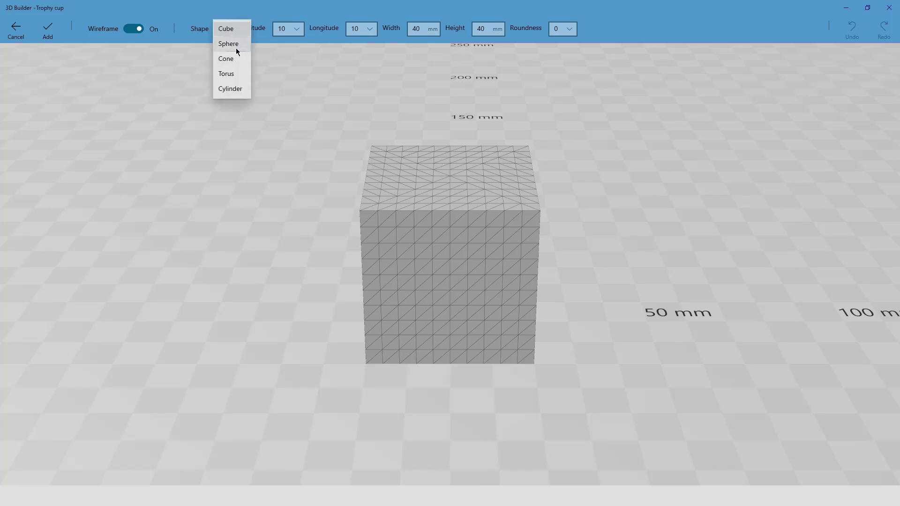
{"action": "left_click", "coordinate": [235, 58]}
{"action": "left_click", "coordinate": [227, 28]}
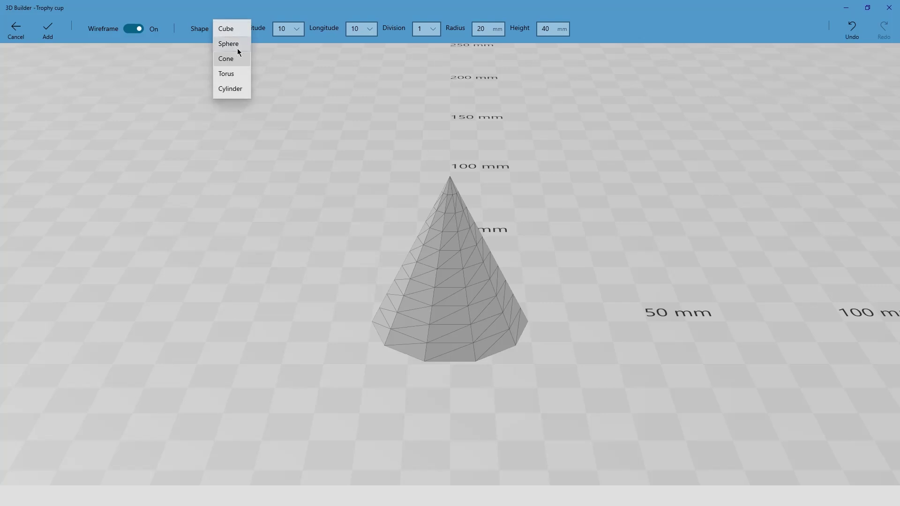
{"action": "left_click", "coordinate": [237, 47]}
{"action": "left_click", "coordinate": [237, 32]}
{"action": "left_click", "coordinate": [235, 29]}
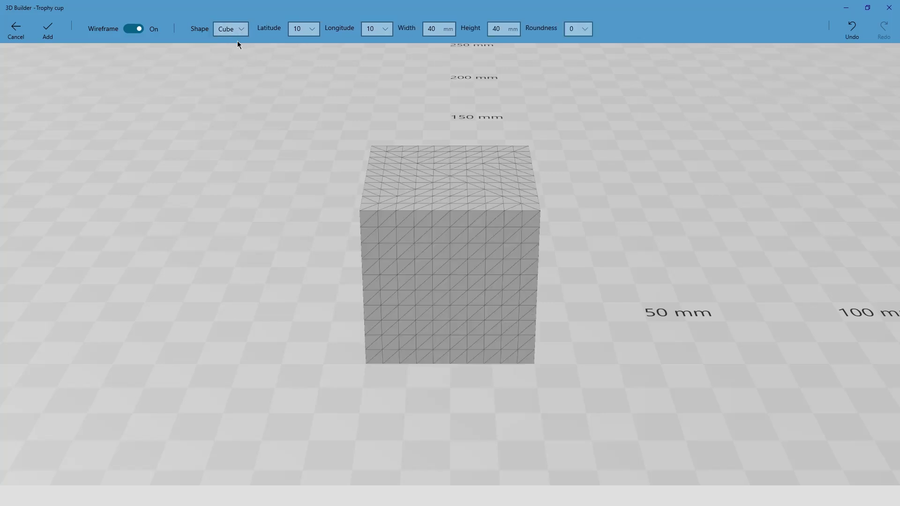
Step: Set the custom cube's latitude divisions to 66 and its longitude divisions to 59
{"action": "left_click", "coordinate": [311, 30]}
{"action": "left_click", "coordinate": [313, 29]}
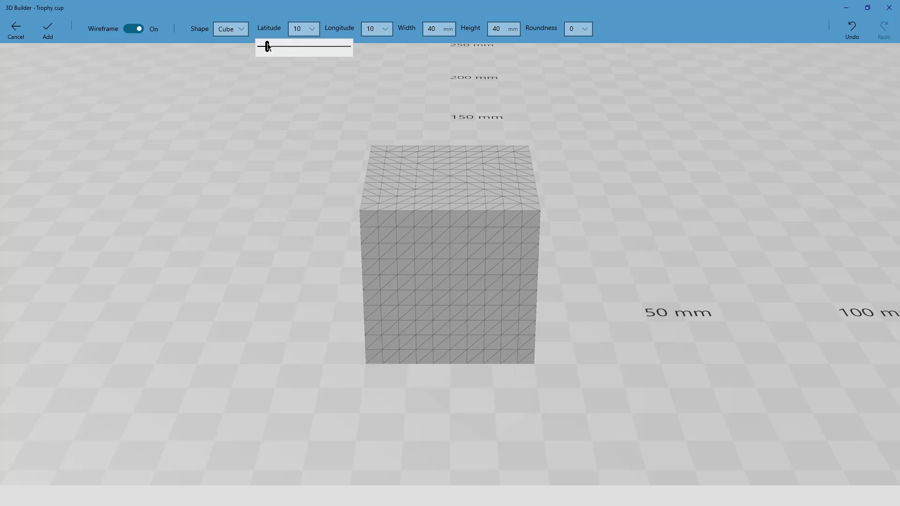
{"action": "left_click_drag", "start_coordinate": [268, 46], "coordinate": [318, 46]}
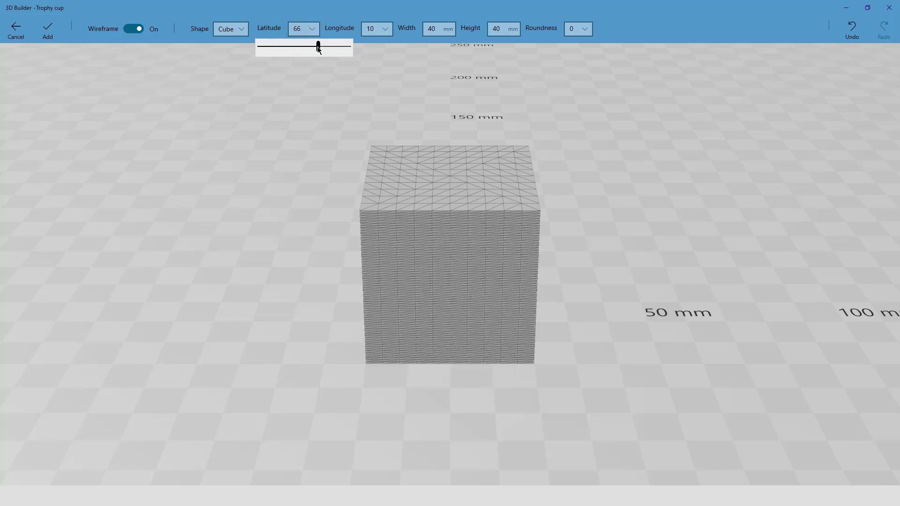
{"action": "left_click", "coordinate": [381, 29]}
{"action": "left_click", "coordinate": [383, 30]}
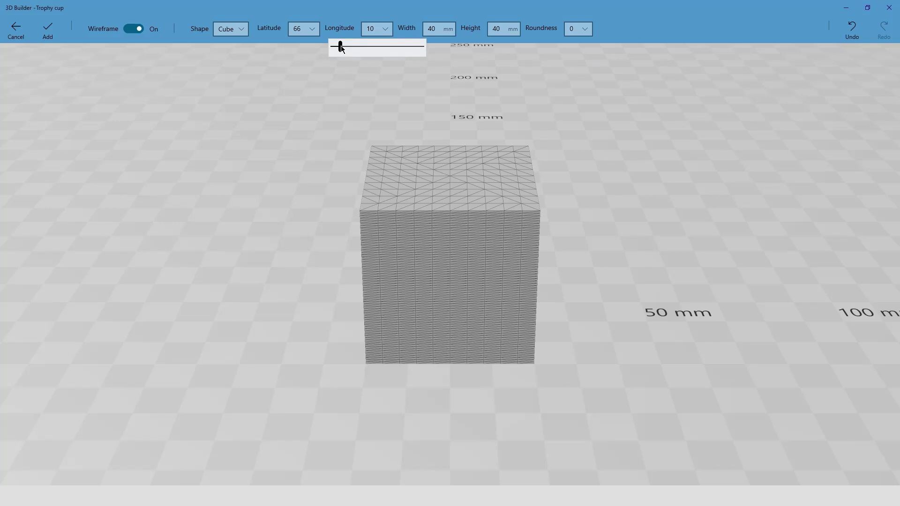
{"action": "mouse_move", "coordinate": [342, 46]}
{"action": "left_click_drag", "start_coordinate": [341, 47], "coordinate": [386, 47]}
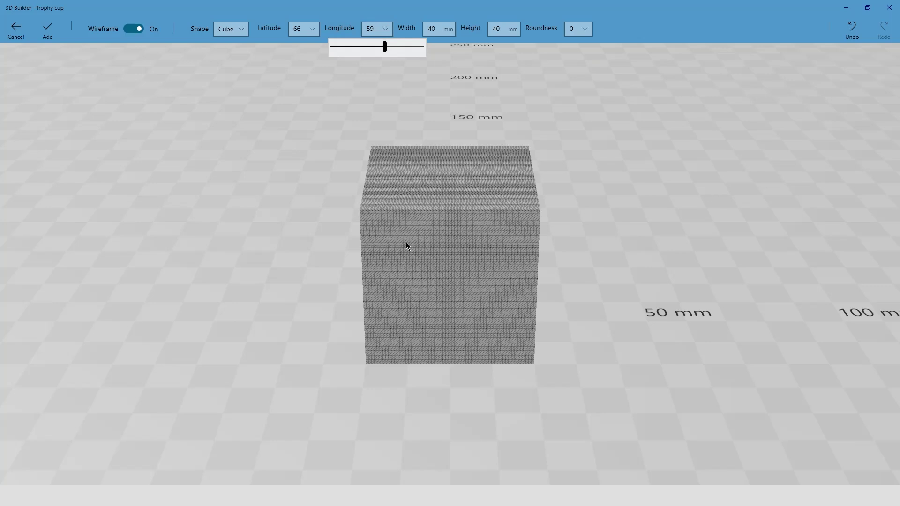
Step: Set the custom cube's width to 20 mm and its height to 30 mm
{"action": "left_click", "coordinate": [436, 27]}
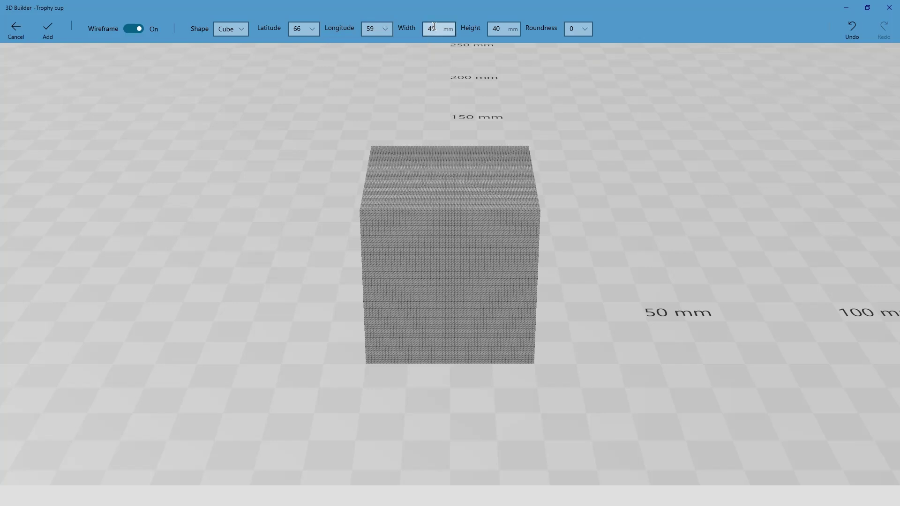
{"action": "key", "text": "BackSpace"}
{"action": "key", "text": "BackSpace"}
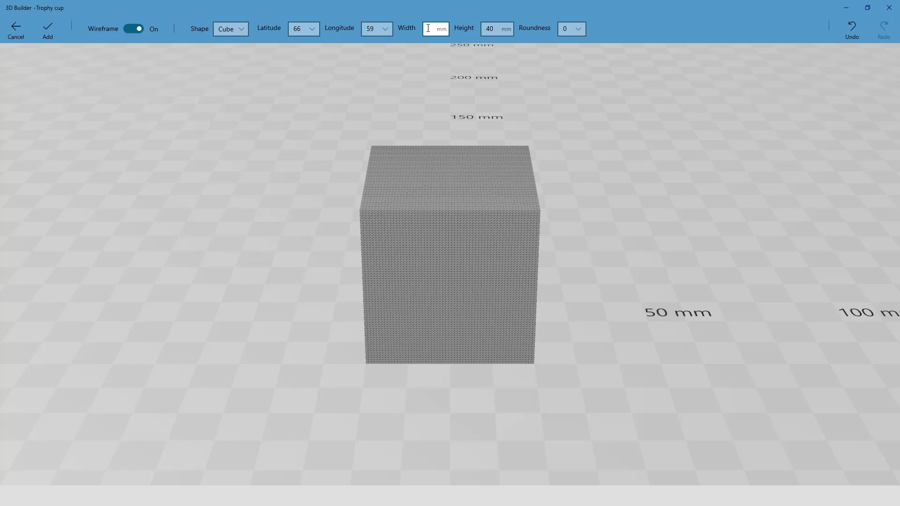
{"action": "type", "text": "20"}
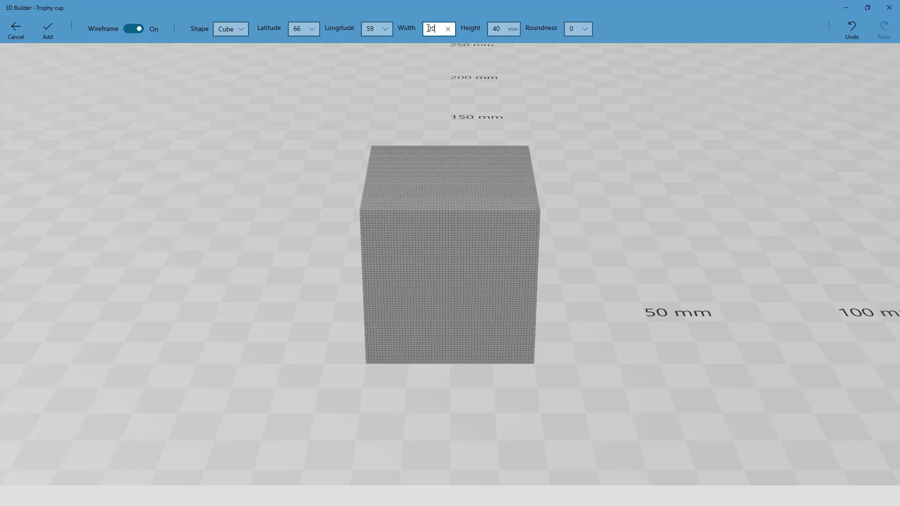
{"action": "left_click", "coordinate": [505, 29]}
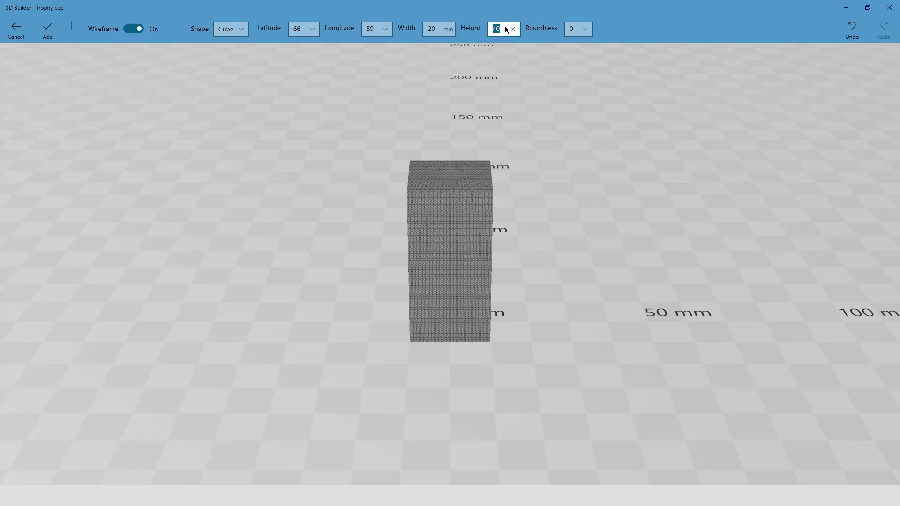
{"action": "type", "text": "30"}
{"action": "key", "text": "Return"}
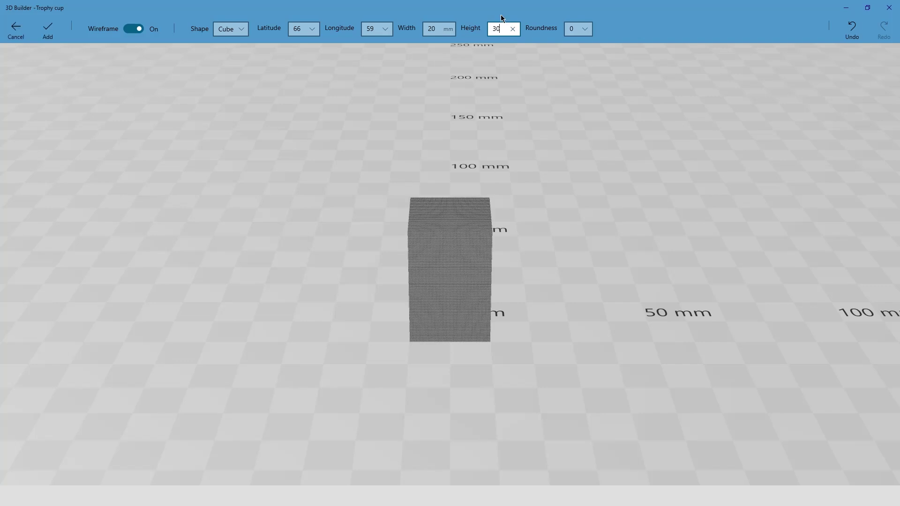
Step: Set the custom cube's roundness to 2 and add the shape to the scene
{"action": "left_click", "coordinate": [574, 30]}
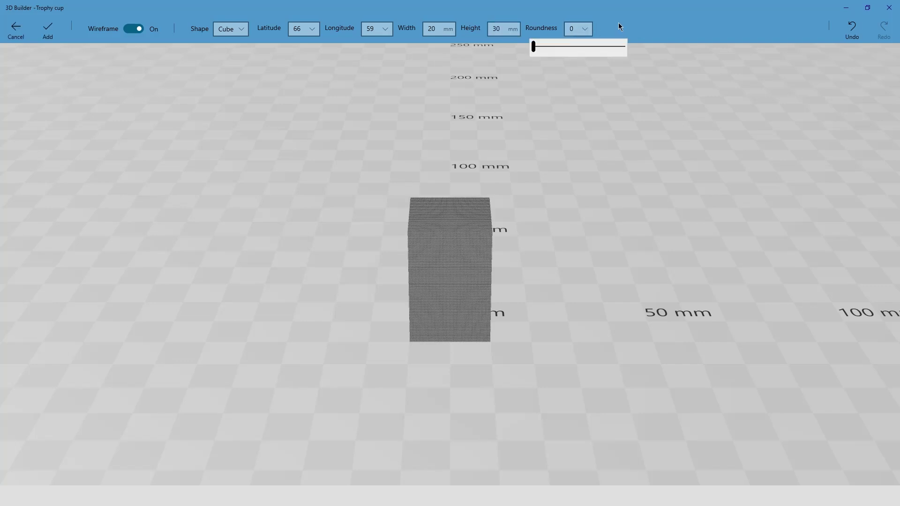
{"action": "left_click_drag", "start_coordinate": [538, 48], "coordinate": [642, 56]}
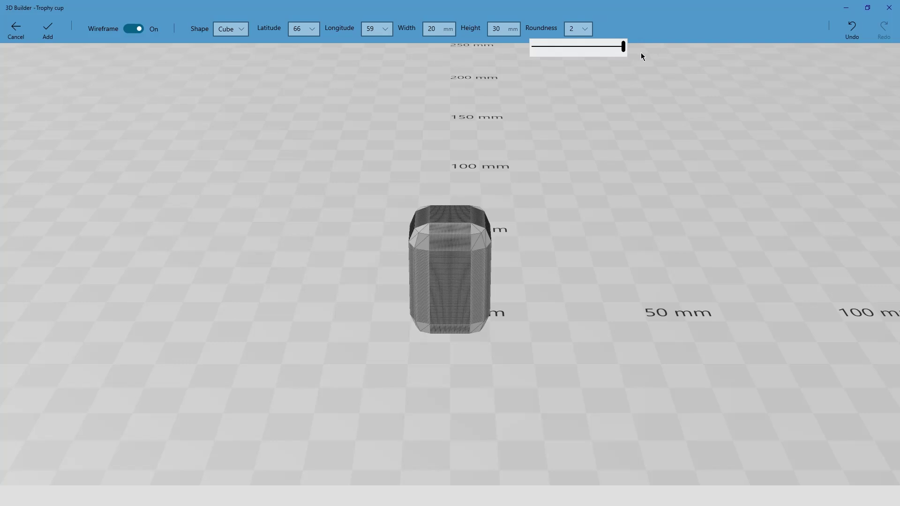
{"action": "left_click", "coordinate": [47, 29]}
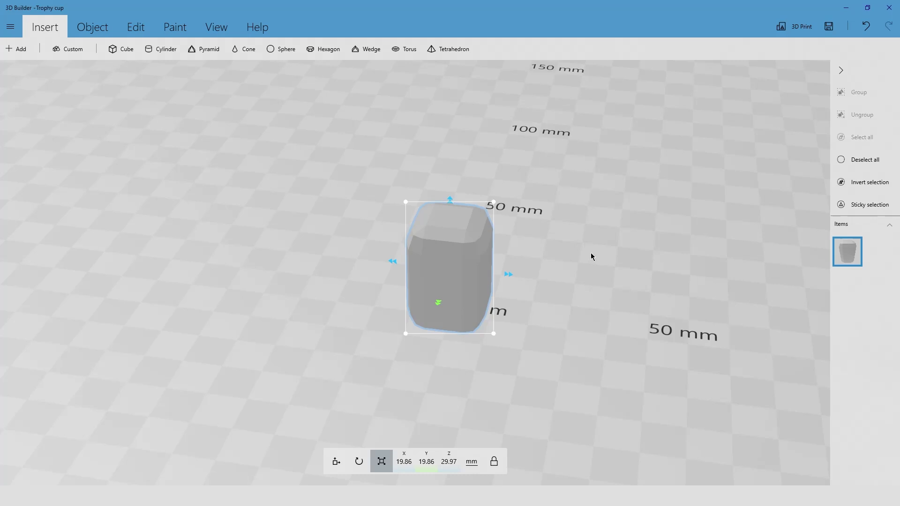
Step: Delete the rounded custom shape and insert a basic cube with a pyramid beside it
{"action": "key", "text": "Delete"}
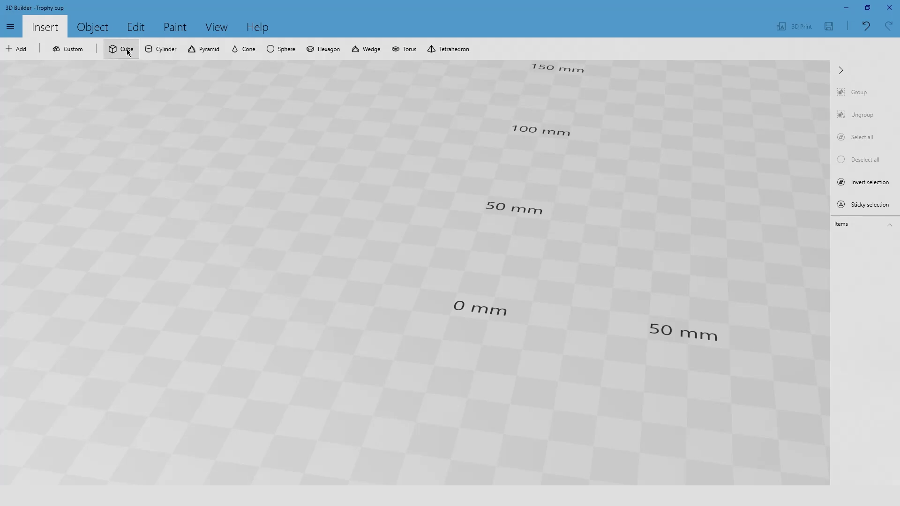
{"action": "left_click_drag", "start_coordinate": [127, 52], "coordinate": [476, 266]}
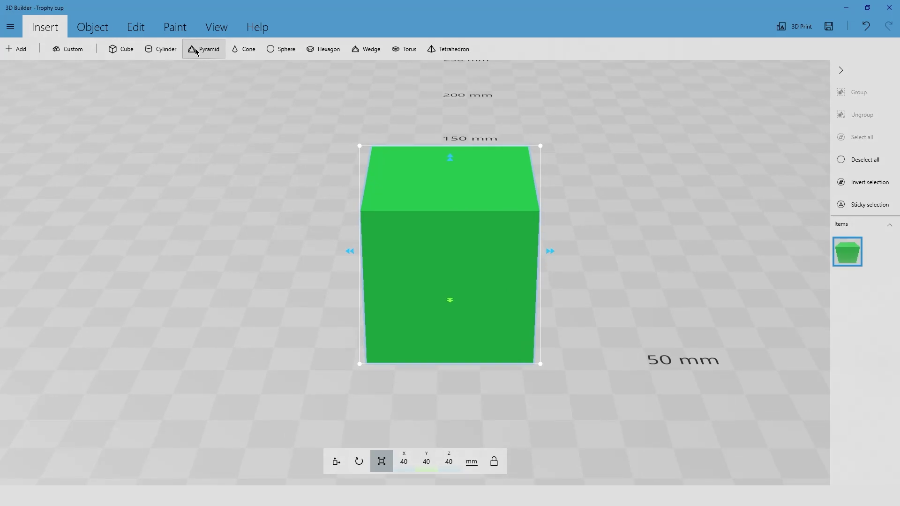
{"action": "left_click_drag", "start_coordinate": [196, 52], "coordinate": [605, 323]}
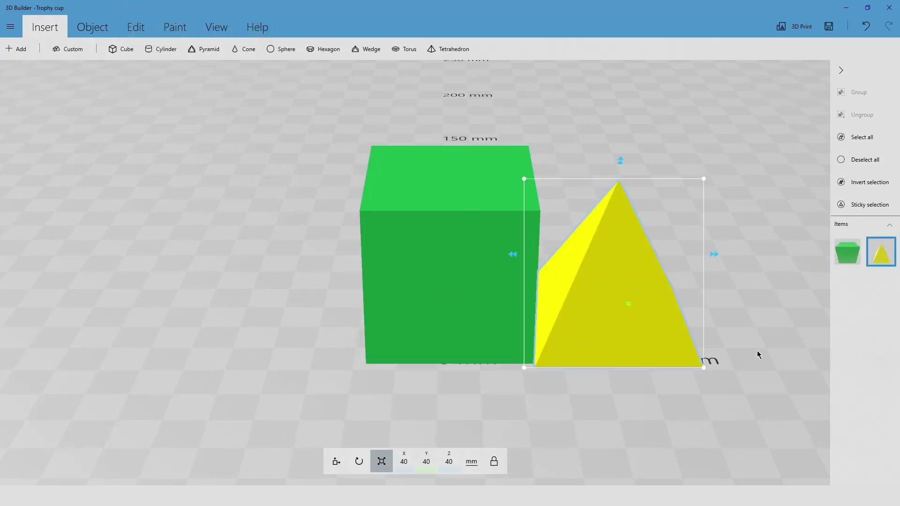
Step: Move the pyramid onto the top of the cube, aligned with its edges at X 2.96, Y 22.75, Z 60 mm
{"action": "left_click", "coordinate": [135, 25]}
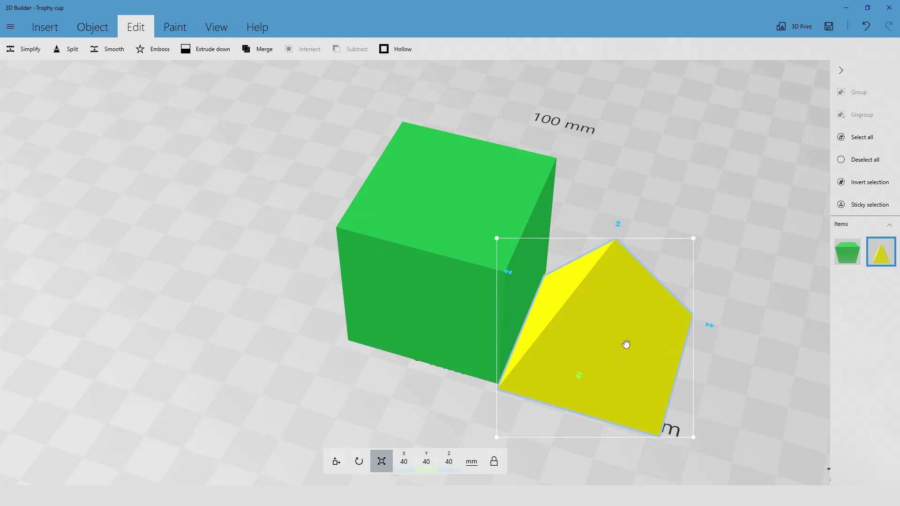
{"action": "left_click_drag", "start_coordinate": [626, 344], "coordinate": [630, 344]}
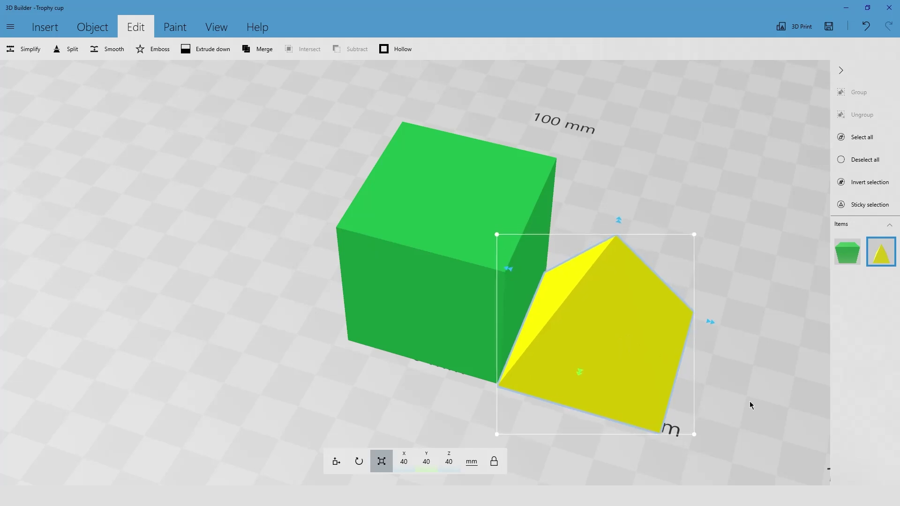
{"action": "left_click_drag", "start_coordinate": [640, 365], "coordinate": [571, 227]}
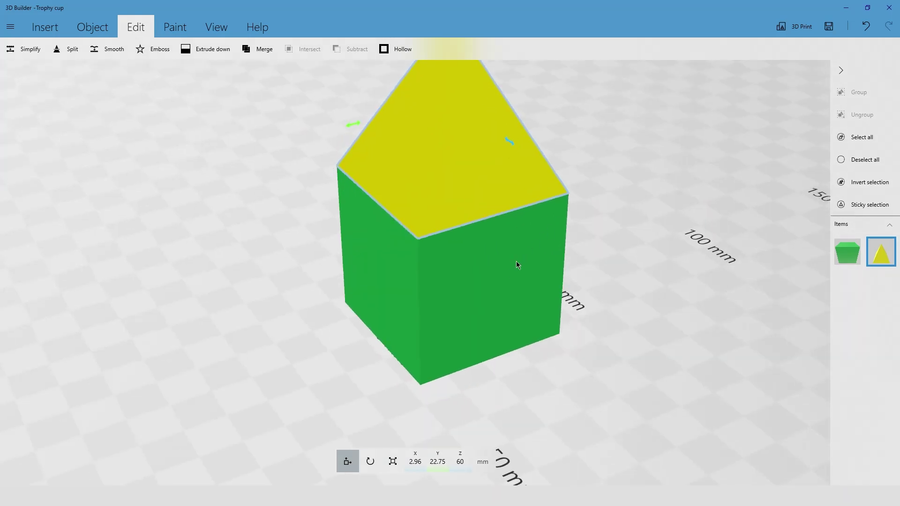
Step: Try merging the cube and the pyramid into one object and undo the merge
{"action": "left_click", "coordinate": [511, 270], "text": "ctrl"}
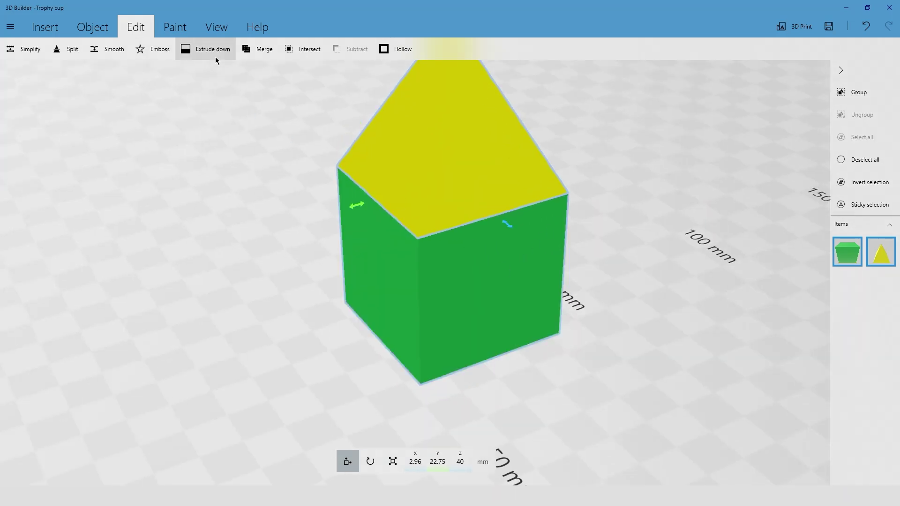
{"action": "left_click", "coordinate": [259, 49]}
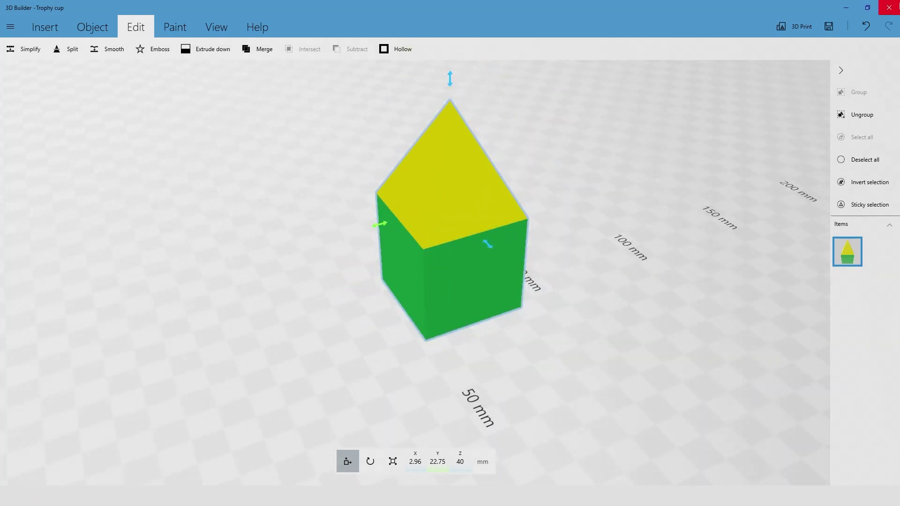
{"action": "left_click", "coordinate": [865, 27]}
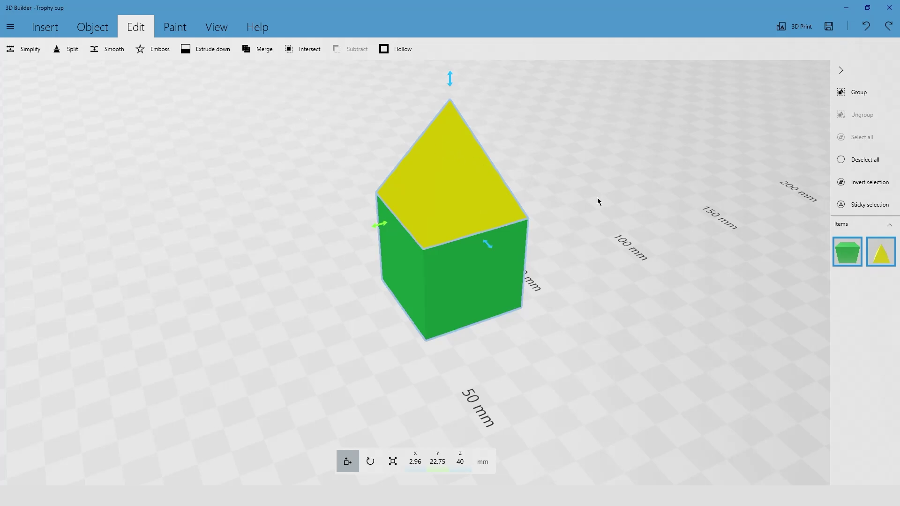
Step: Select only the pyramid and rotate it 180 degrees so it points down above the cube
{"action": "left_click", "coordinate": [454, 186]}
{"action": "left_click", "coordinate": [378, 452]}
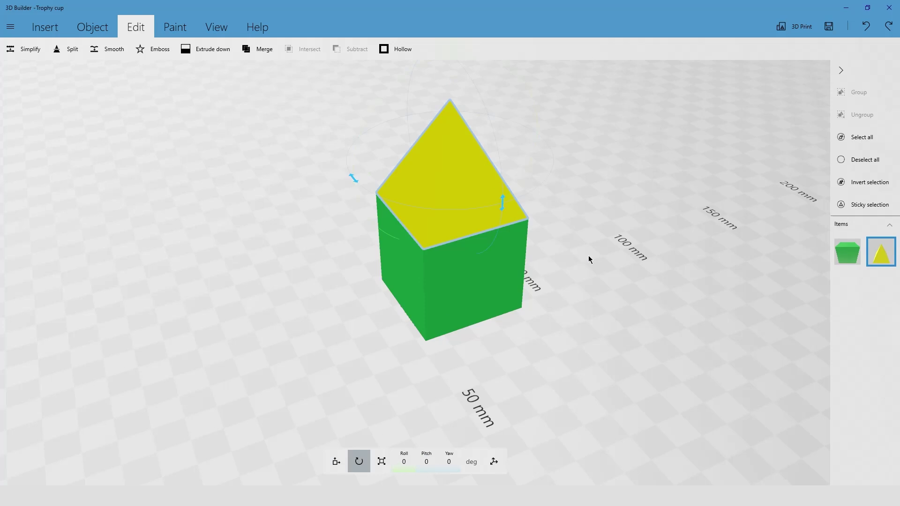
{"action": "left_click_drag", "start_coordinate": [589, 259], "coordinate": [723, 271]}
{"action": "left_click_drag", "start_coordinate": [542, 177], "coordinate": [321, 150]}
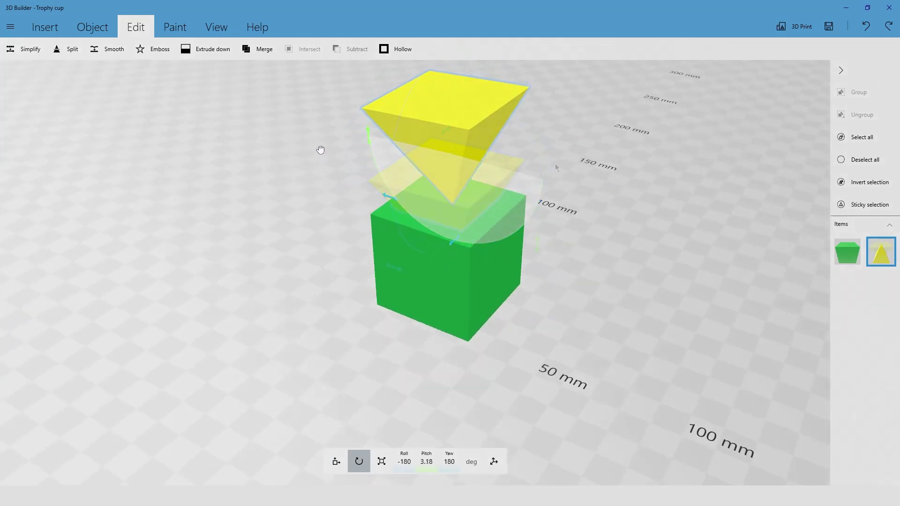
Step: Sink the inverted pyramid into the cube's top and subtract it from the cube to cut a pyramid-shaped cavity
{"action": "left_click", "coordinate": [355, 50]}
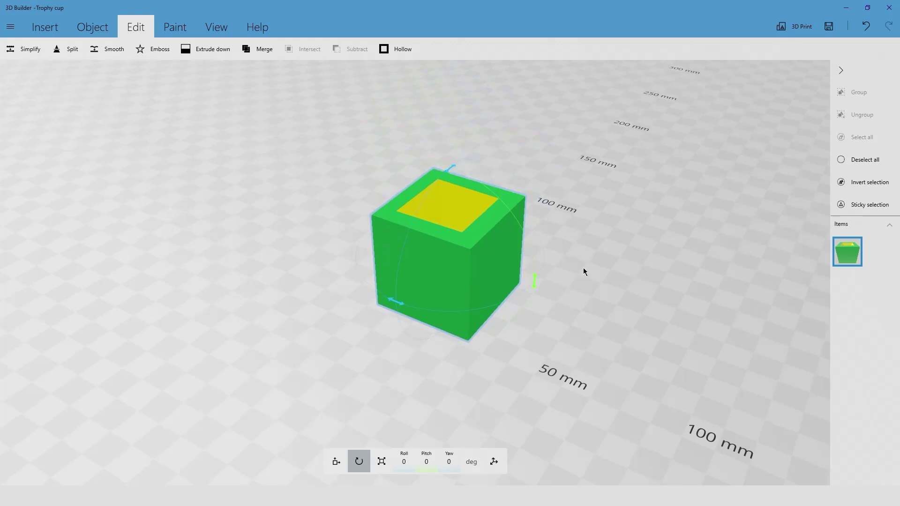
{"action": "left_click_drag", "start_coordinate": [583, 269], "coordinate": [432, 297]}
{"action": "scroll", "coordinate": [462, 218], "scroll_direction": "up", "scroll_amount": 4}
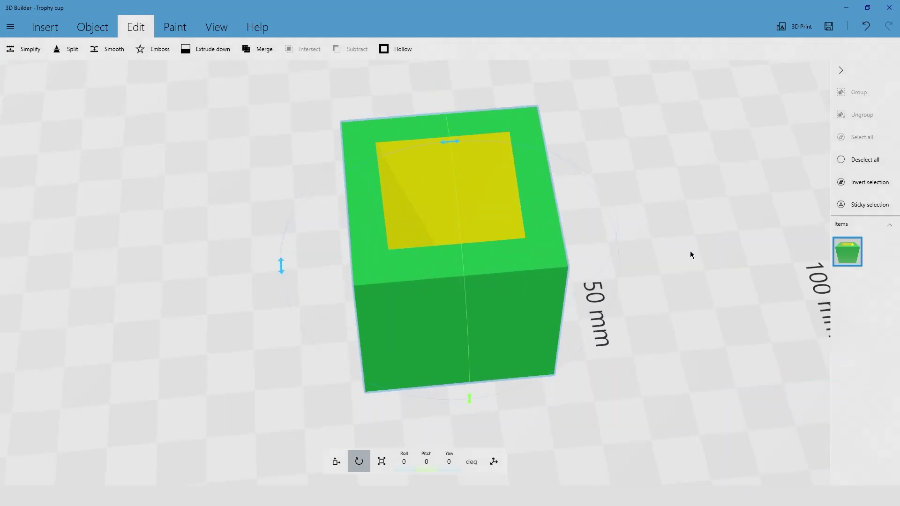
{"action": "left_click_drag", "start_coordinate": [690, 255], "coordinate": [390, 267]}
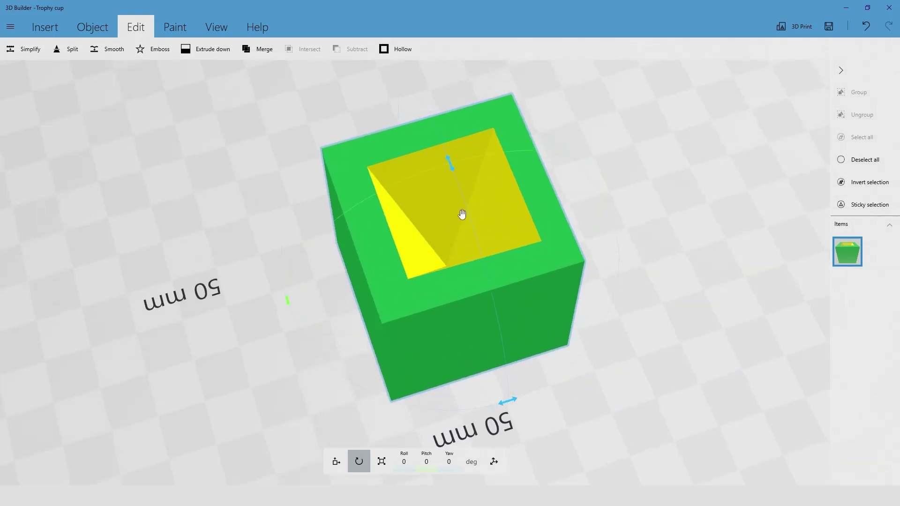
{"action": "left_click_drag", "start_coordinate": [442, 240], "coordinate": [493, 219]}
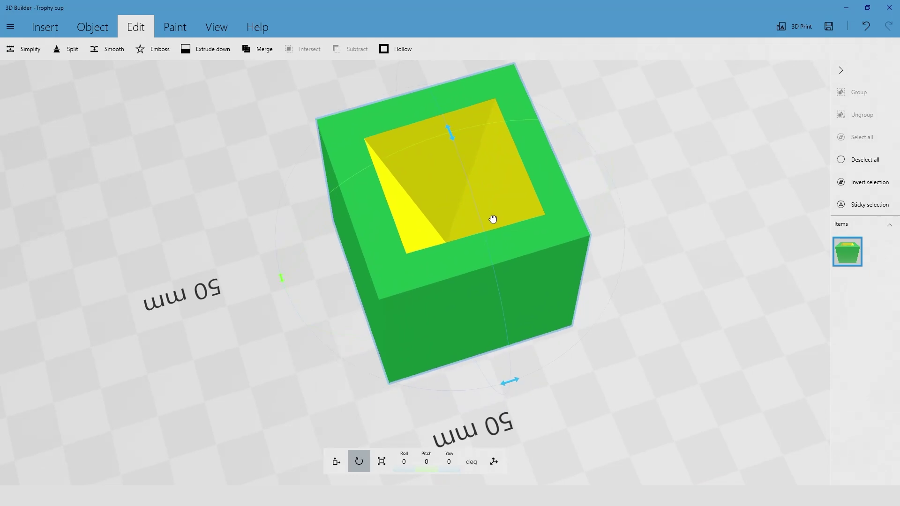
{"action": "left_click", "coordinate": [615, 318]}
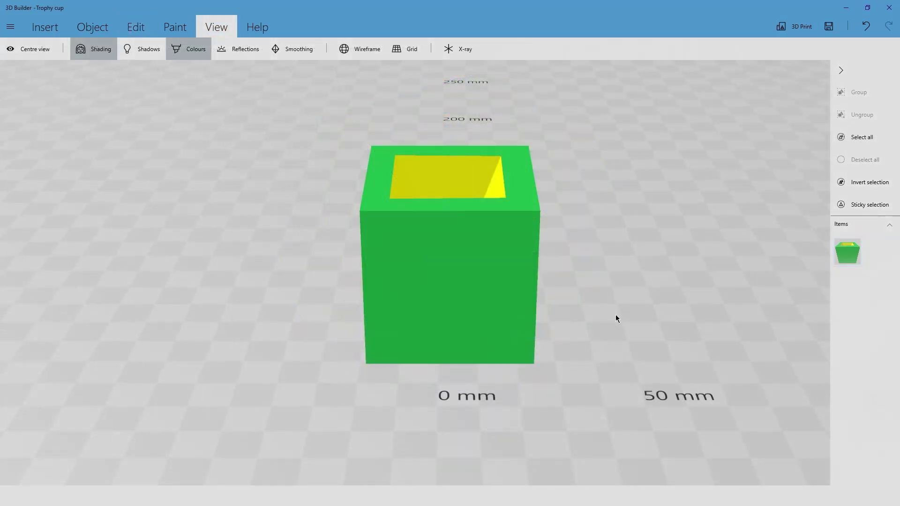